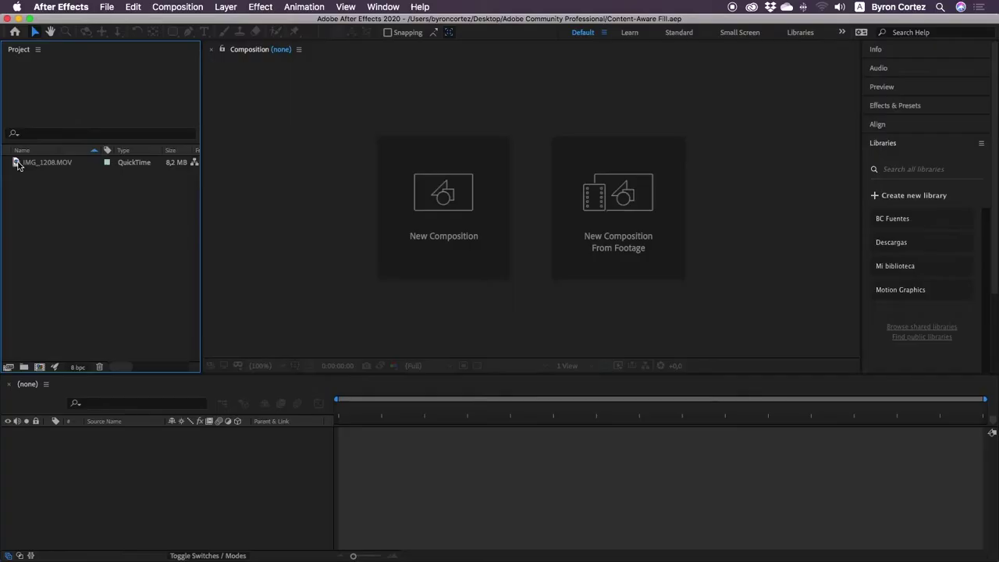
- Build a new IMG_1208 composition from the IMG_1208.MOV footage
{"action": "left_click_drag", "start_coordinate": [17, 166], "coordinate": [39, 297]}
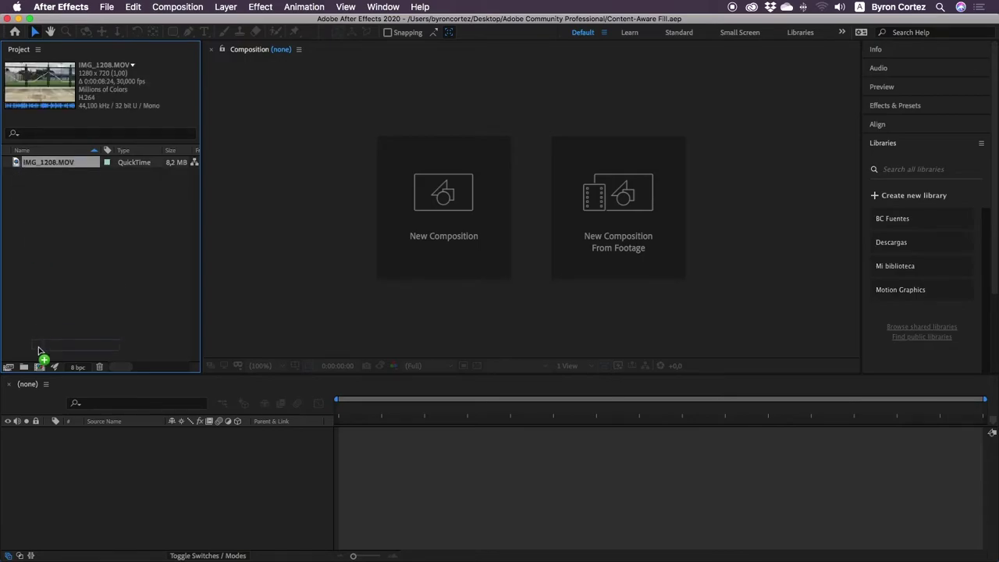
{"action": "left_click_drag", "start_coordinate": [39, 297], "coordinate": [39, 367]}
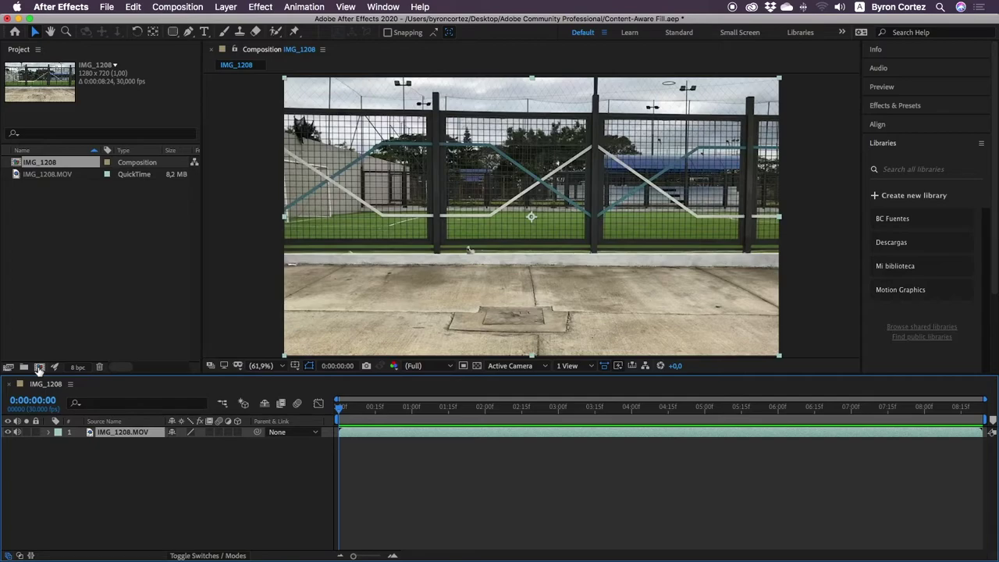
- Preview the clip, then park the time at 0:00:04:20 with the woman and dog mid-frame
{"action": "key", "text": "space"}
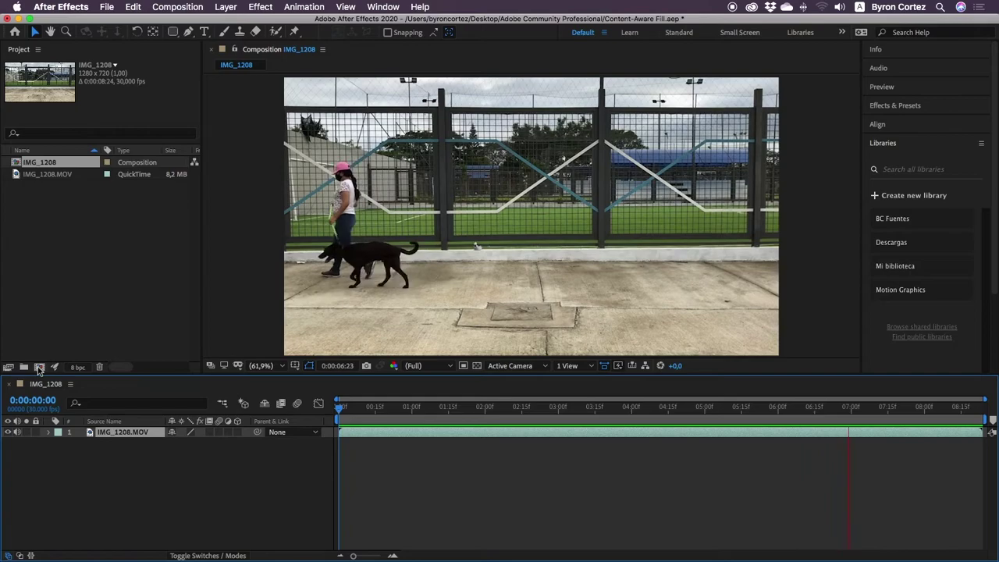
{"action": "key", "text": "space"}
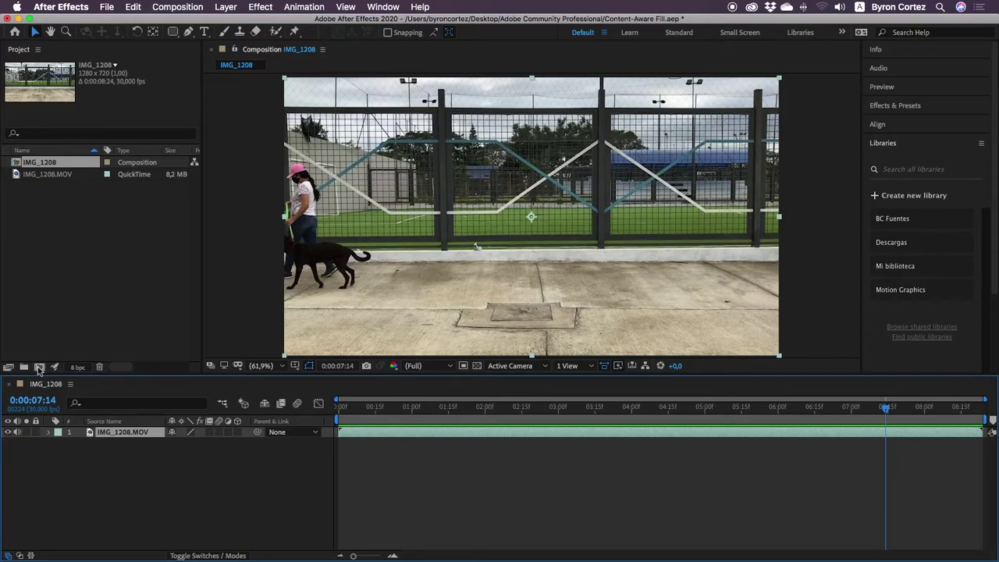
{"action": "left_click", "coordinate": [654, 407]}
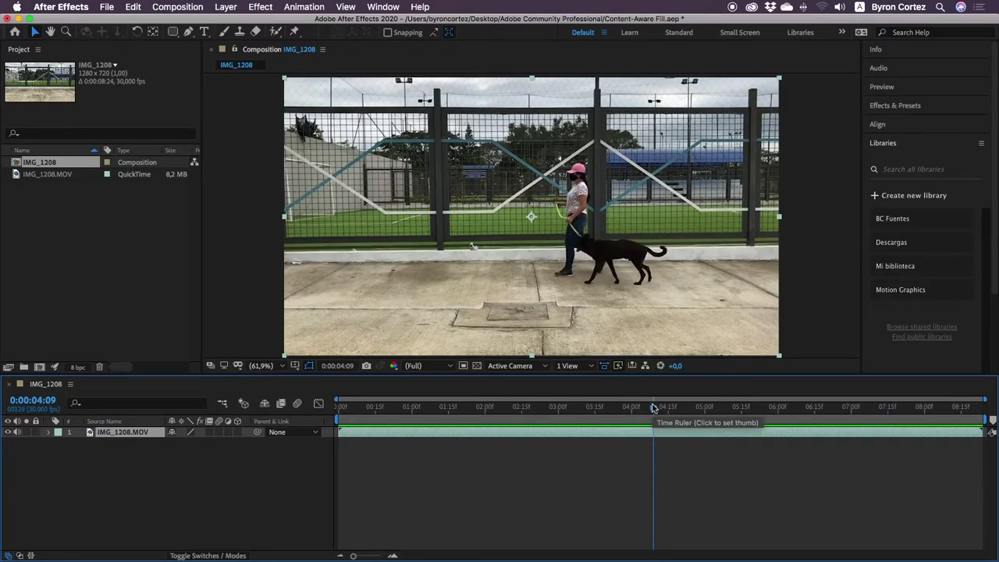
{"action": "mouse_move", "coordinate": [653, 407]}
{"action": "left_mouse_down"}
{"action": "mouse_move", "coordinate": [632, 407]}
{"action": "mouse_move", "coordinate": [680, 411]}
{"action": "left_mouse_up"}
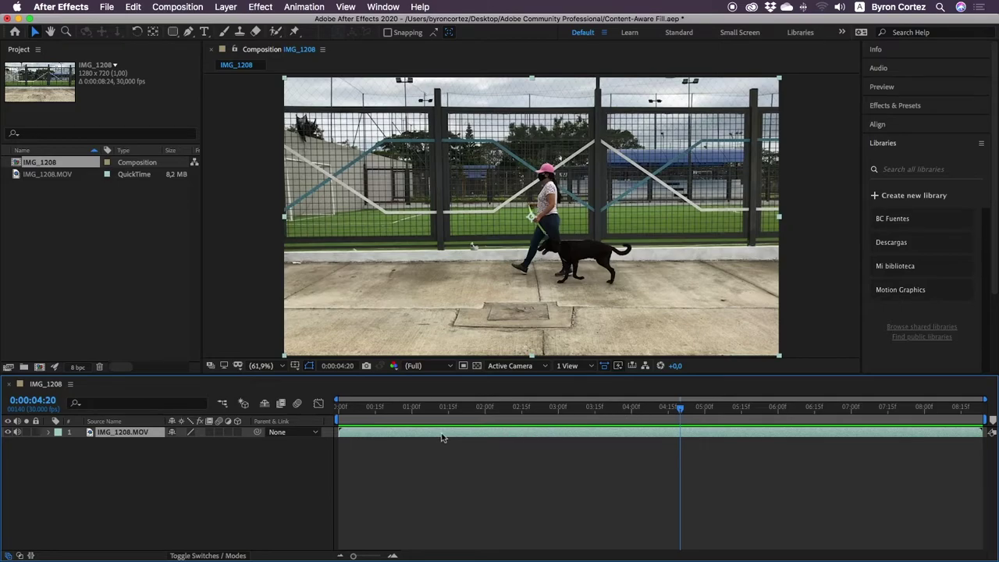
- Draw a rectangular Mask 1 around the woman and dog with the Rectangle tool
{"action": "left_click", "coordinate": [174, 33]}
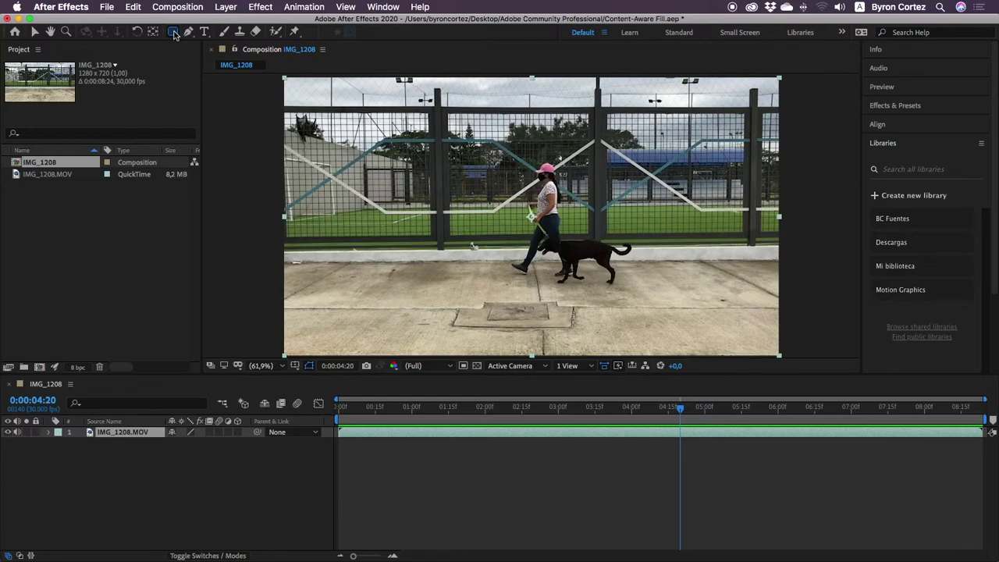
{"action": "left_click", "coordinate": [174, 34]}
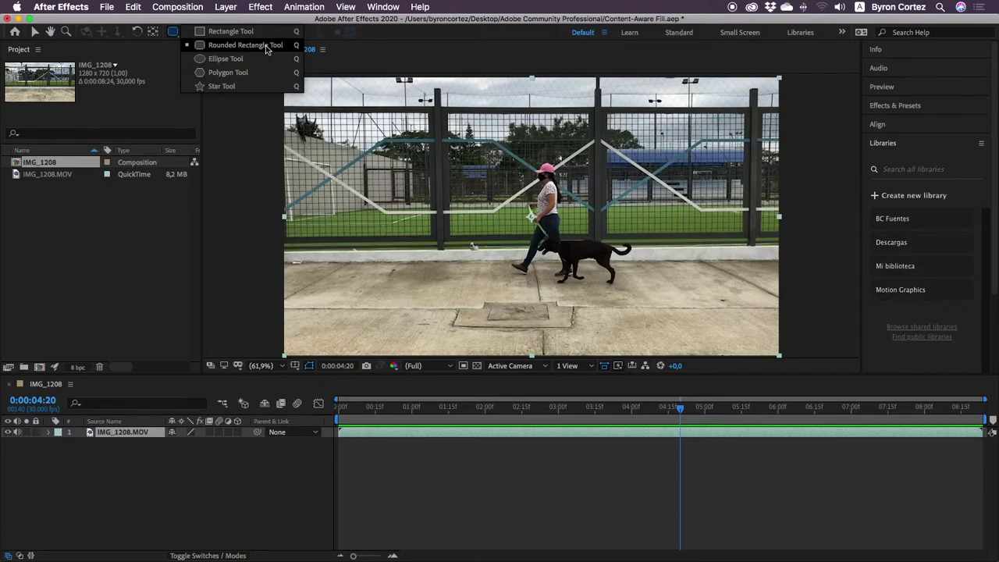
{"action": "left_click", "coordinate": [267, 47]}
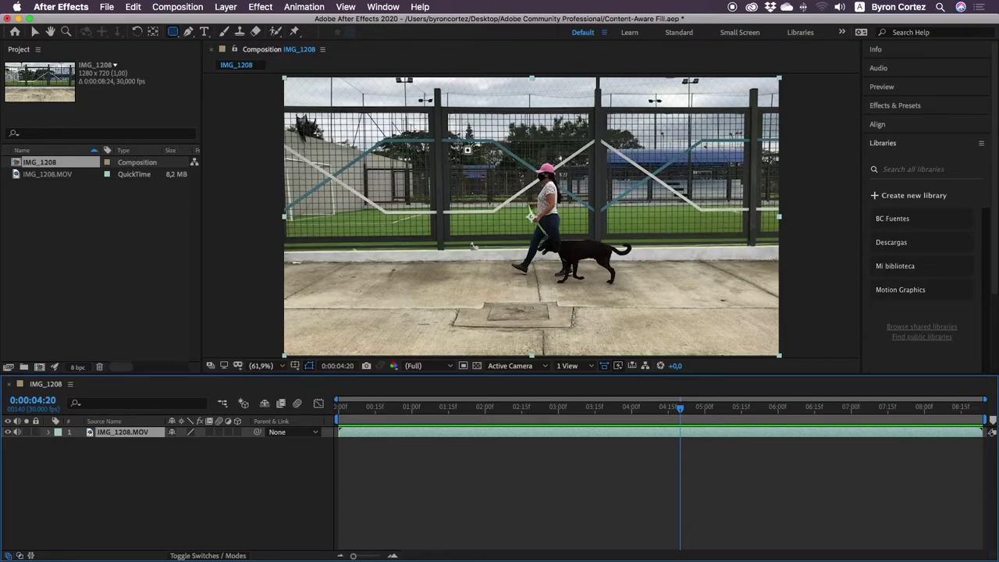
{"action": "left_click_drag", "start_coordinate": [467, 144], "coordinate": [665, 293]}
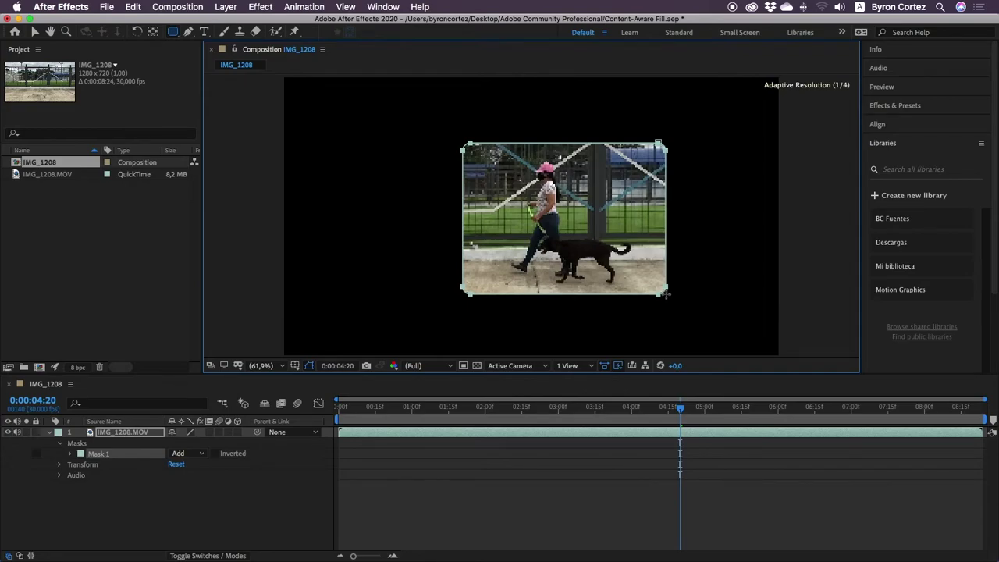
{"action": "left_click_drag", "start_coordinate": [665, 293], "coordinate": [671, 294]}
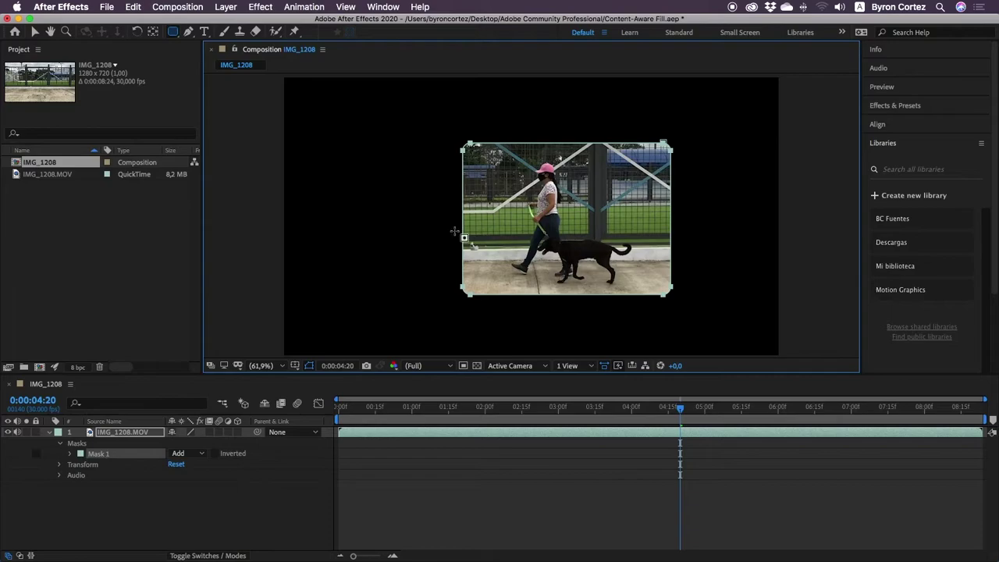
{"action": "left_click", "coordinate": [35, 32]}
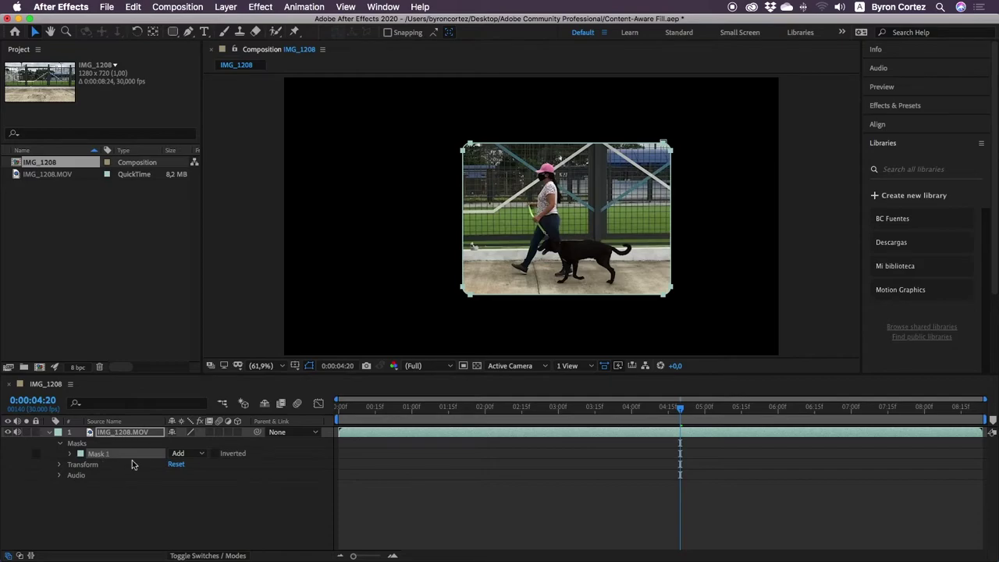
- Switch Mask 1's mode to None so the whole video shows
{"action": "left_click", "coordinate": [70, 454]}
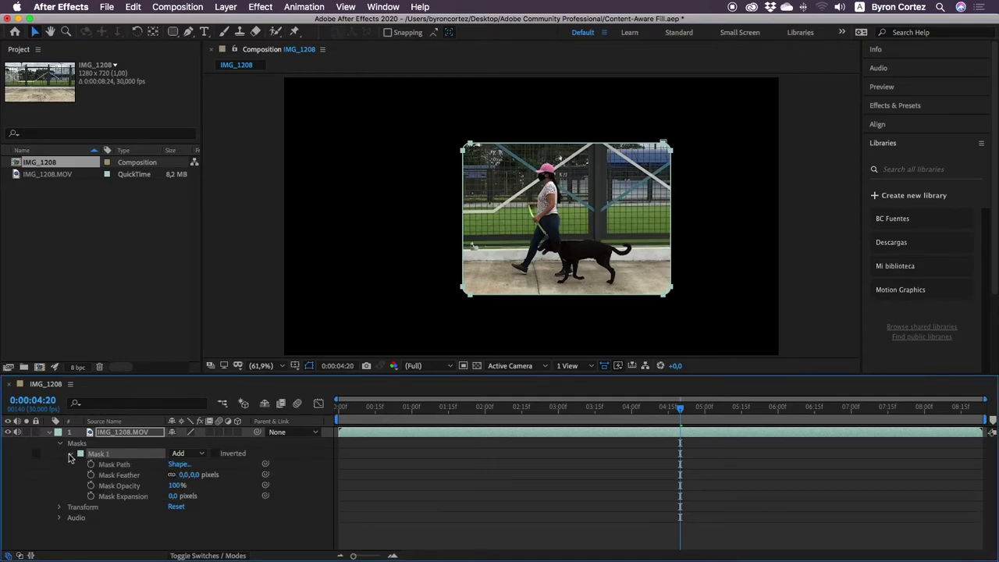
{"action": "left_click", "coordinate": [202, 453]}
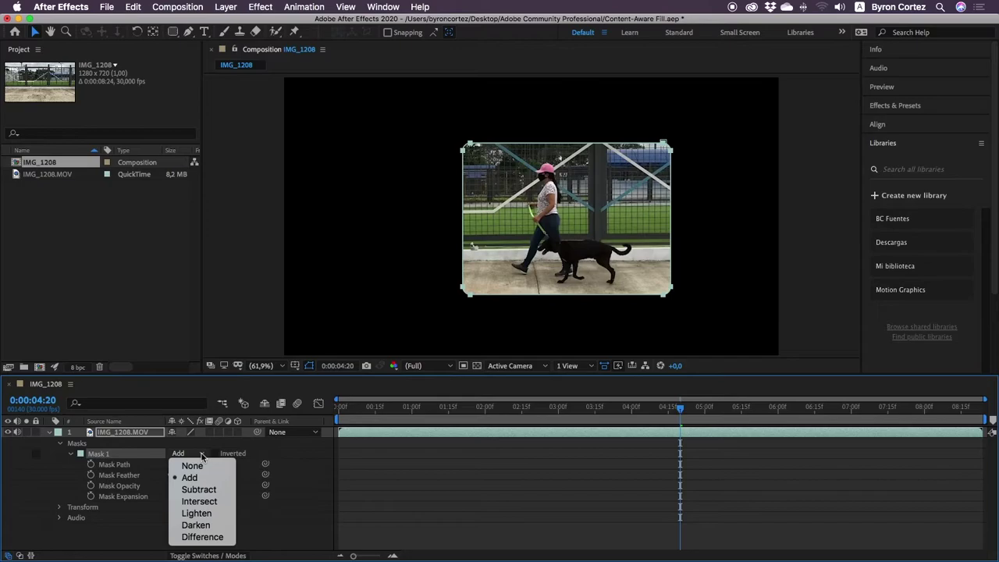
{"action": "left_click", "coordinate": [199, 466]}
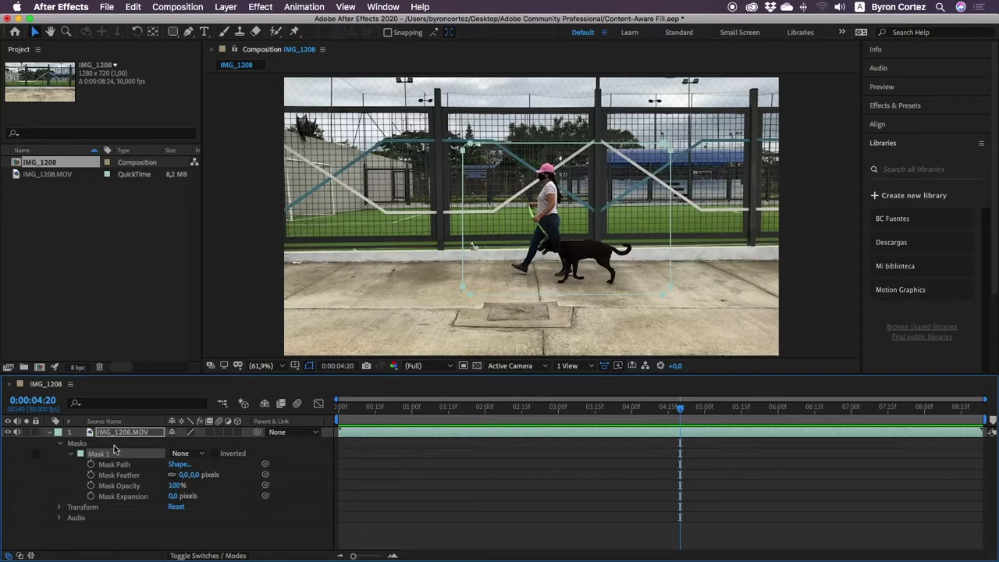
- Recolour the Mask 1 outline bright yellow (FFD000)
{"action": "left_click", "coordinate": [79, 453]}
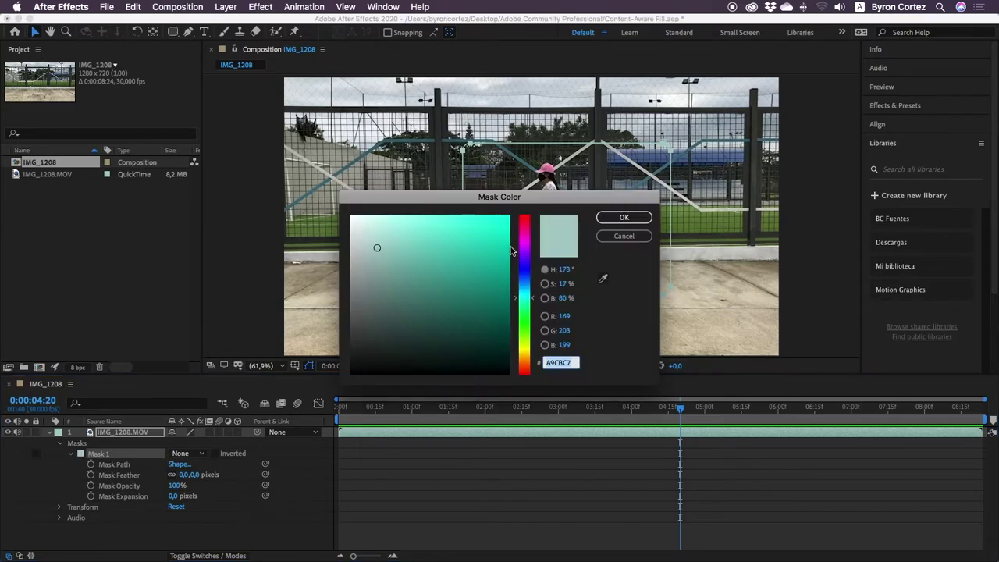
{"action": "left_click", "coordinate": [524, 356]}
{"action": "left_click_drag", "start_coordinate": [495, 245], "coordinate": [511, 216]}
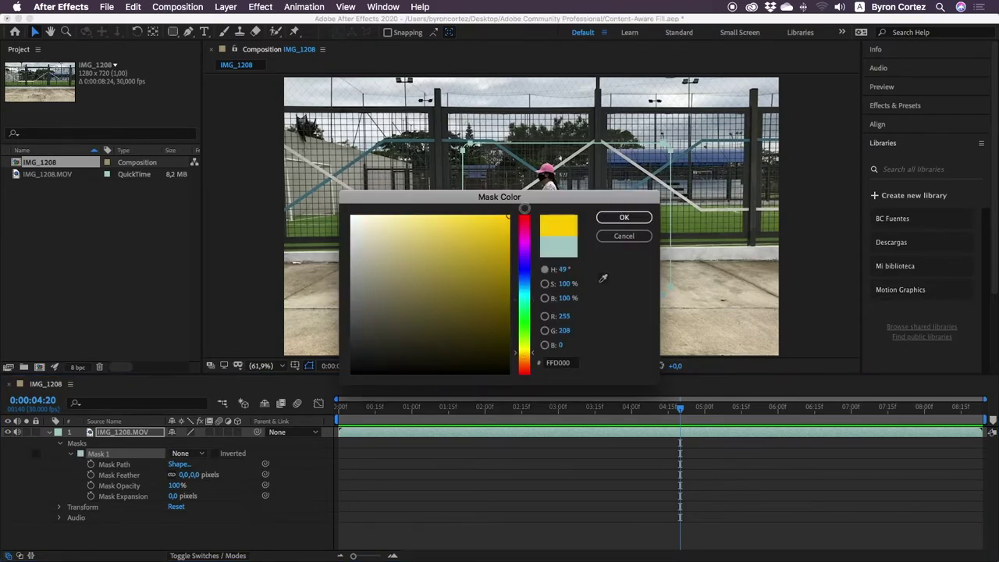
{"action": "left_click", "coordinate": [623, 217]}
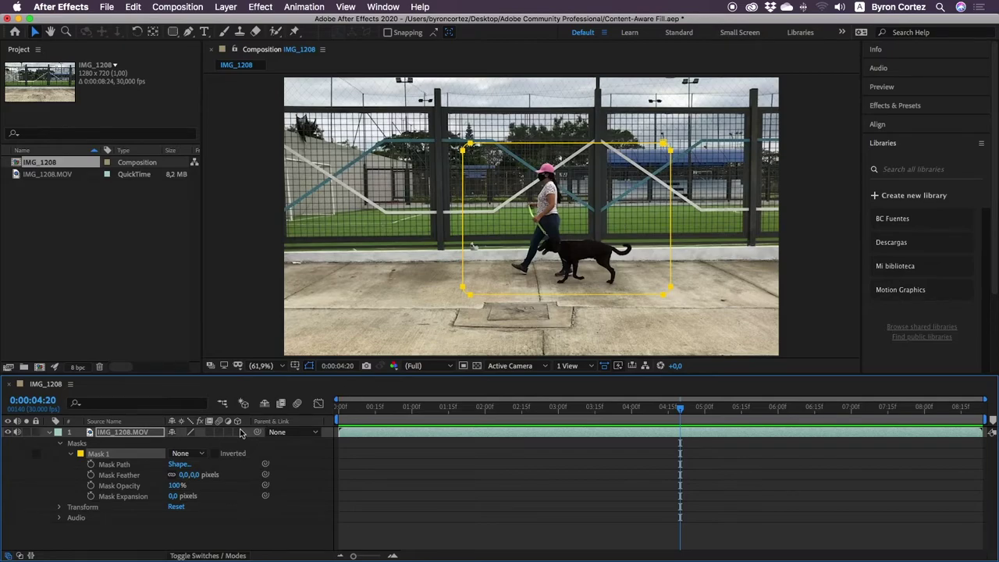
- Enable Mask Path keyframes and shift the mask right over the pair entering at the frame edge
{"action": "left_click", "coordinate": [91, 465]}
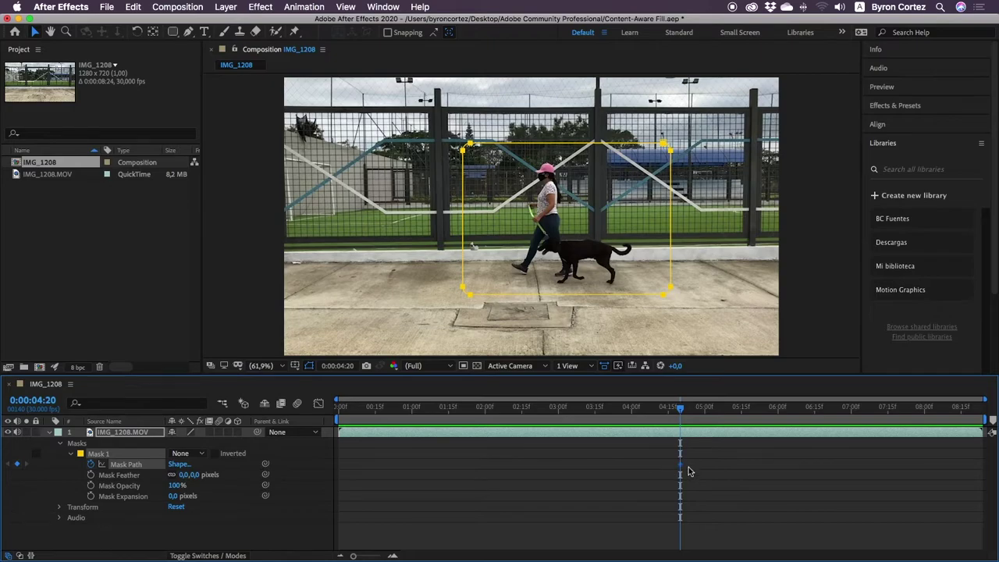
{"action": "left_click_drag", "start_coordinate": [683, 409], "coordinate": [433, 409]}
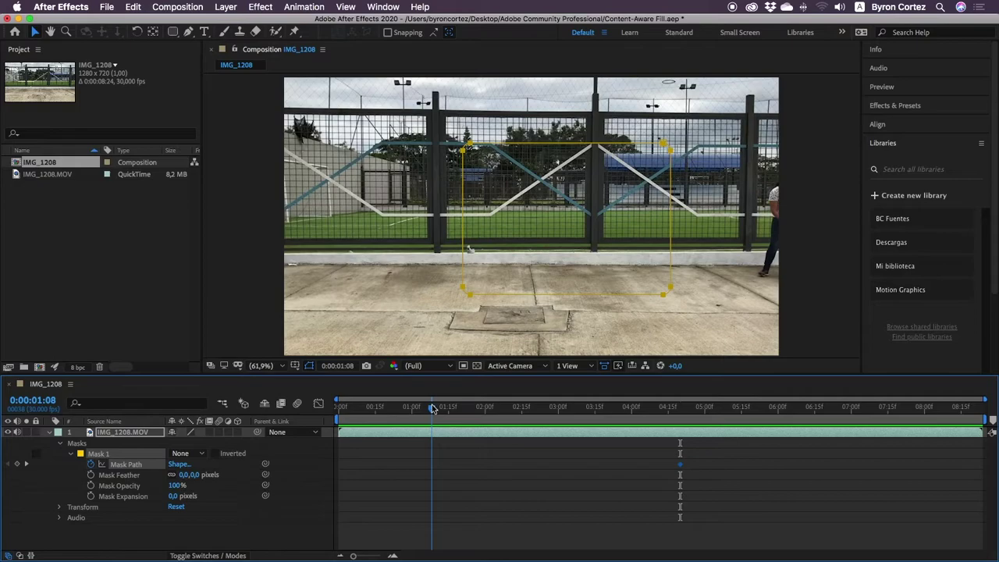
{"action": "double_click", "coordinate": [651, 294]}
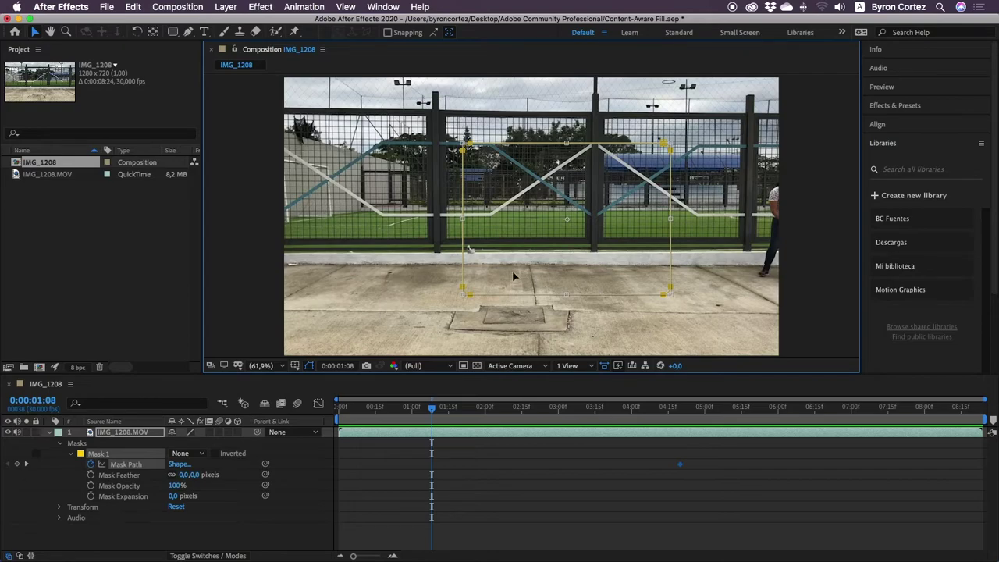
{"action": "left_click_drag", "start_coordinate": [512, 276], "coordinate": [767, 279]}
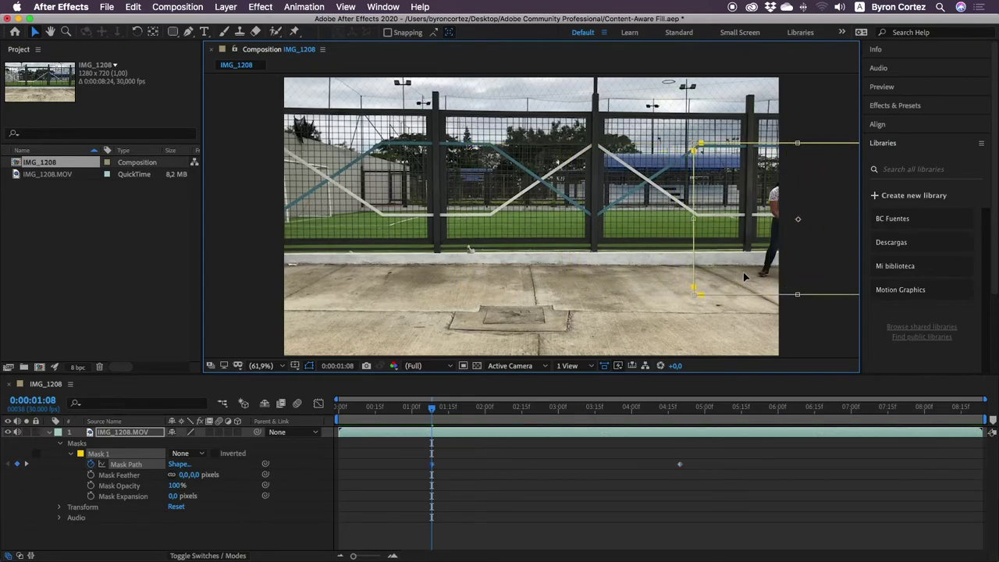
{"action": "left_click_drag", "start_coordinate": [767, 279], "coordinate": [763, 281]}
{"action": "mouse_move", "coordinate": [432, 407]}
{"action": "left_mouse_down"}
{"action": "mouse_move", "coordinate": [597, 409]}
{"action": "mouse_move", "coordinate": [376, 410]}
{"action": "left_mouse_up"}
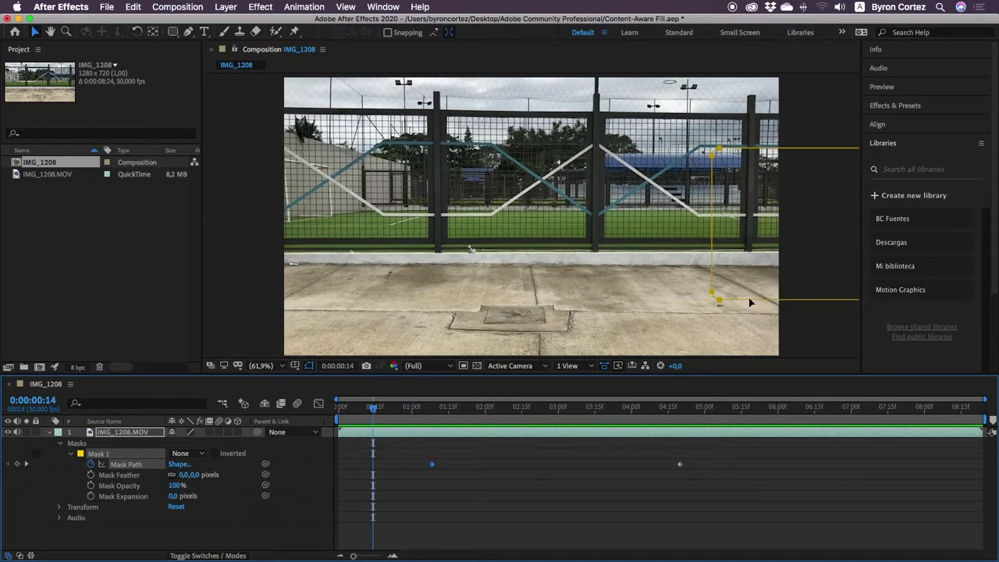
{"action": "left_click_drag", "start_coordinate": [739, 291], "coordinate": [807, 294]}
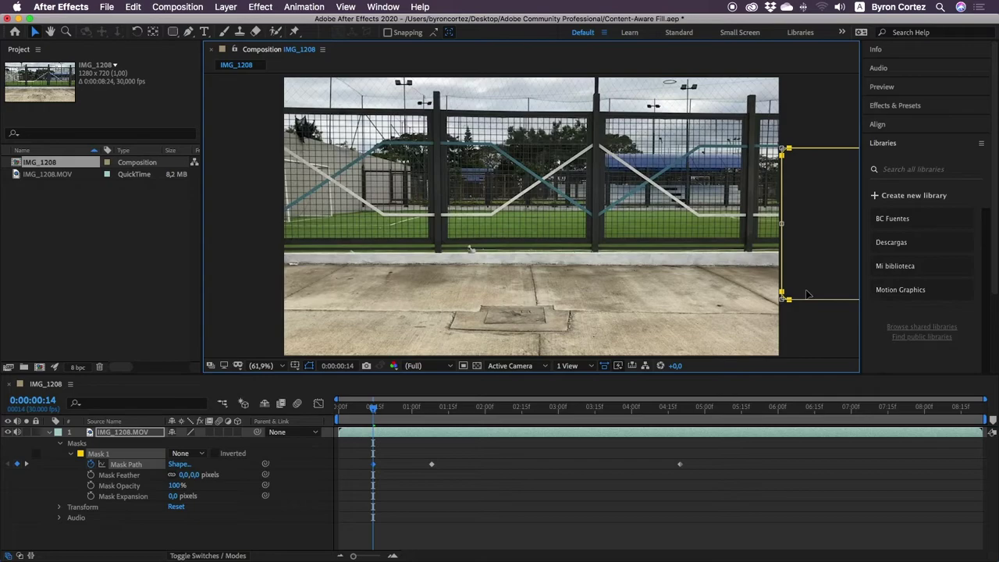
- Keyframe the mask following the pair left, pushing it off the left edge at the last frame
{"action": "left_click_drag", "start_coordinate": [374, 409], "coordinate": [663, 416]}
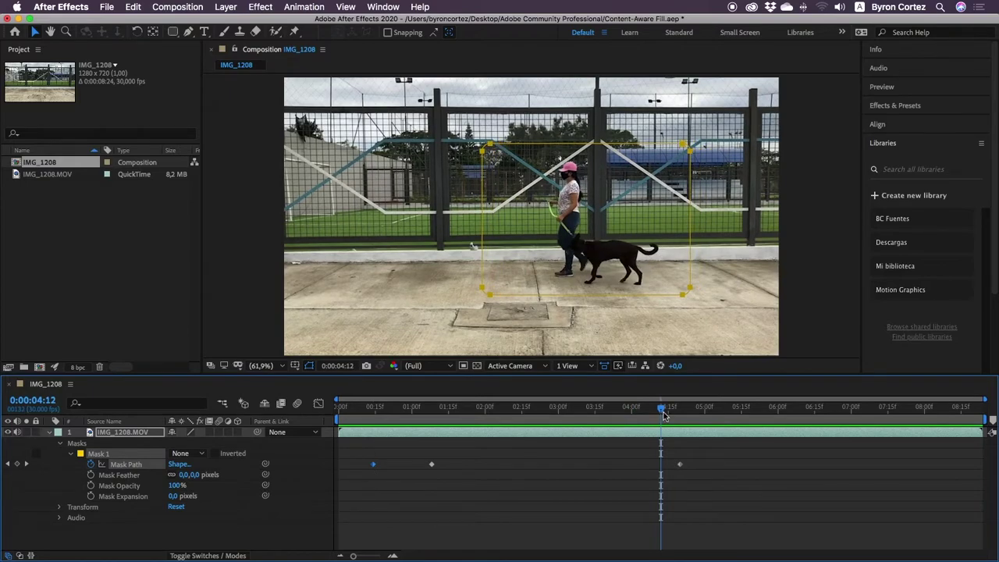
{"action": "left_click_drag", "start_coordinate": [664, 417], "coordinate": [934, 419]}
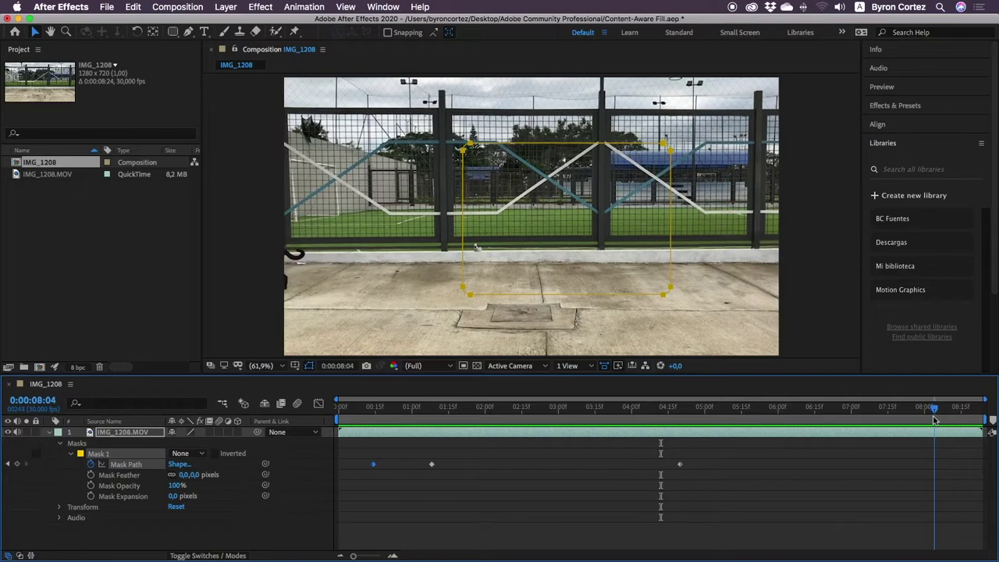
{"action": "double_click", "coordinate": [648, 293]}
{"action": "left_click_drag", "start_coordinate": [648, 281], "coordinate": [318, 293]}
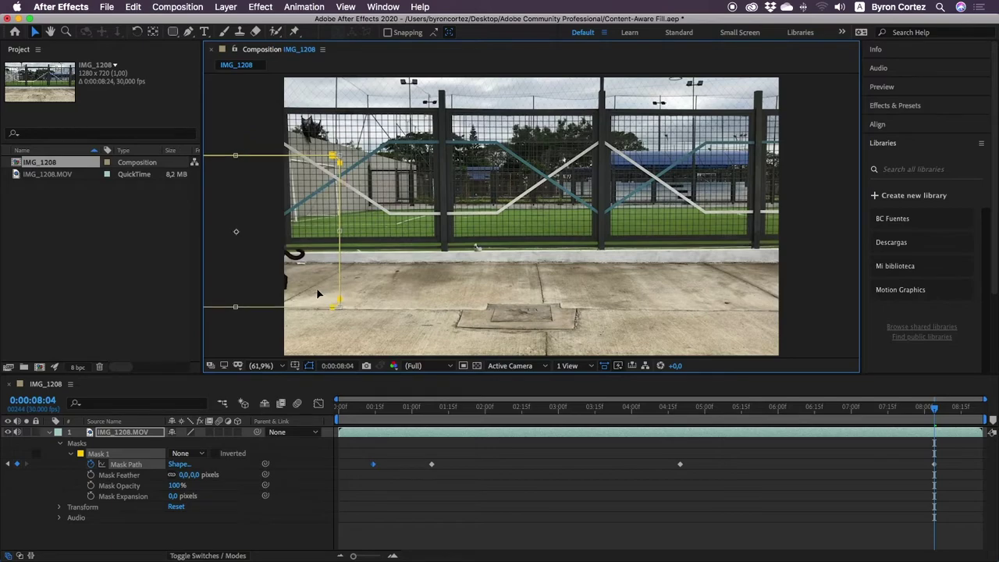
{"action": "mouse_move", "coordinate": [934, 408]}
{"action": "left_mouse_down"}
{"action": "mouse_move", "coordinate": [765, 404]}
{"action": "mouse_move", "coordinate": [937, 411]}
{"action": "left_mouse_up"}
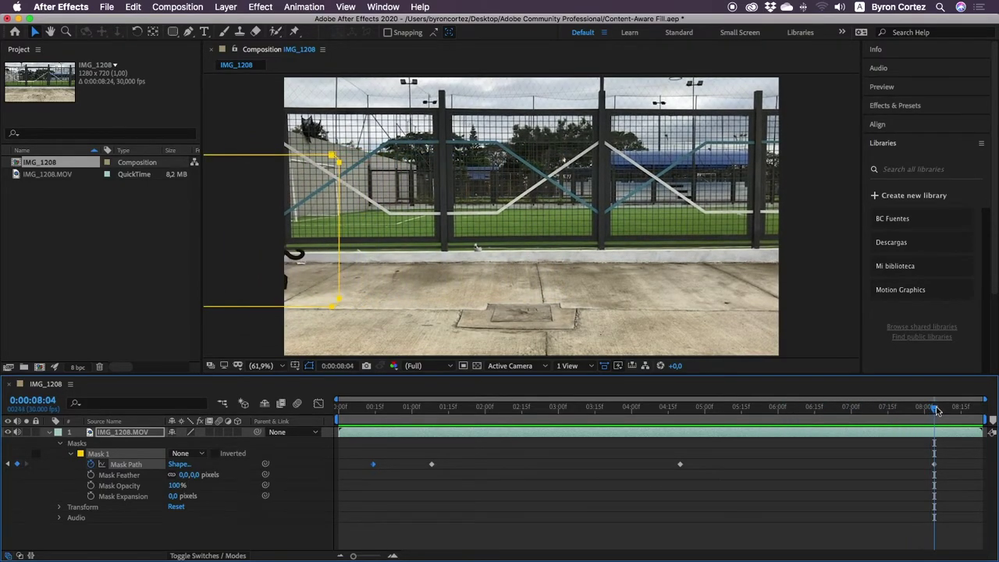
{"action": "left_click_drag", "start_coordinate": [937, 411], "coordinate": [983, 411]}
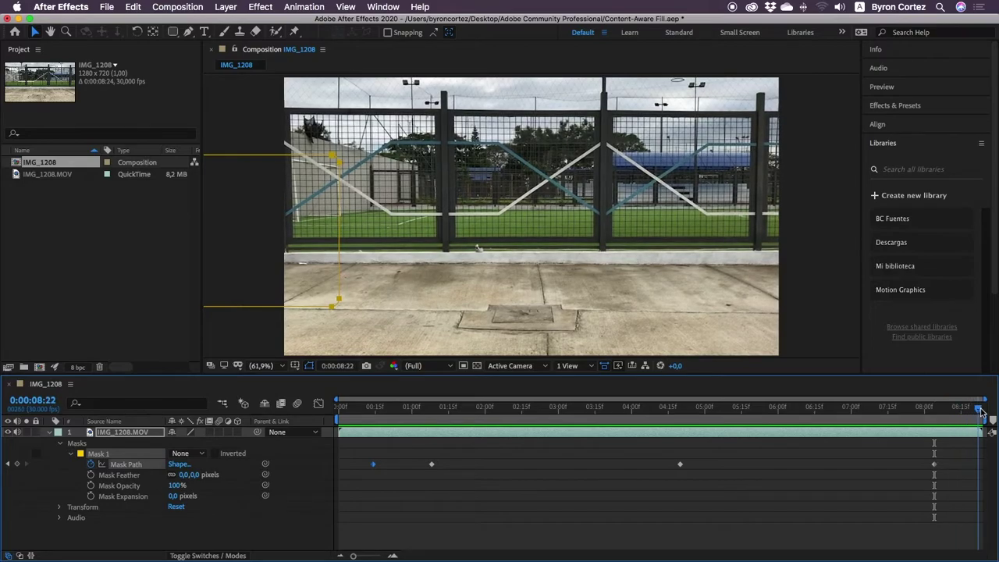
{"action": "left_click", "coordinate": [317, 310]}
{"action": "left_click_drag", "start_coordinate": [331, 307], "coordinate": [273, 309]}
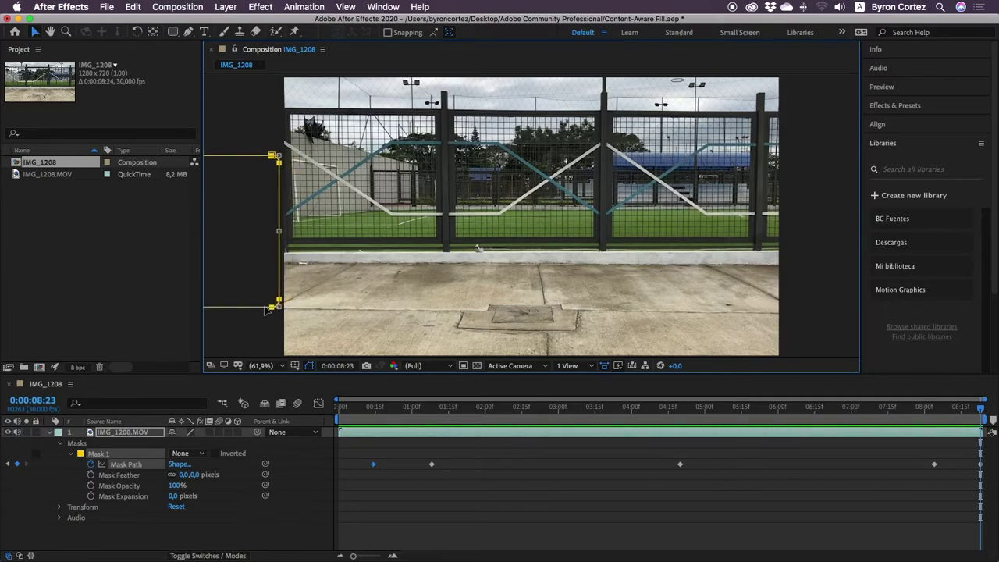
{"action": "left_click_drag", "start_coordinate": [981, 409], "coordinate": [339, 409]}
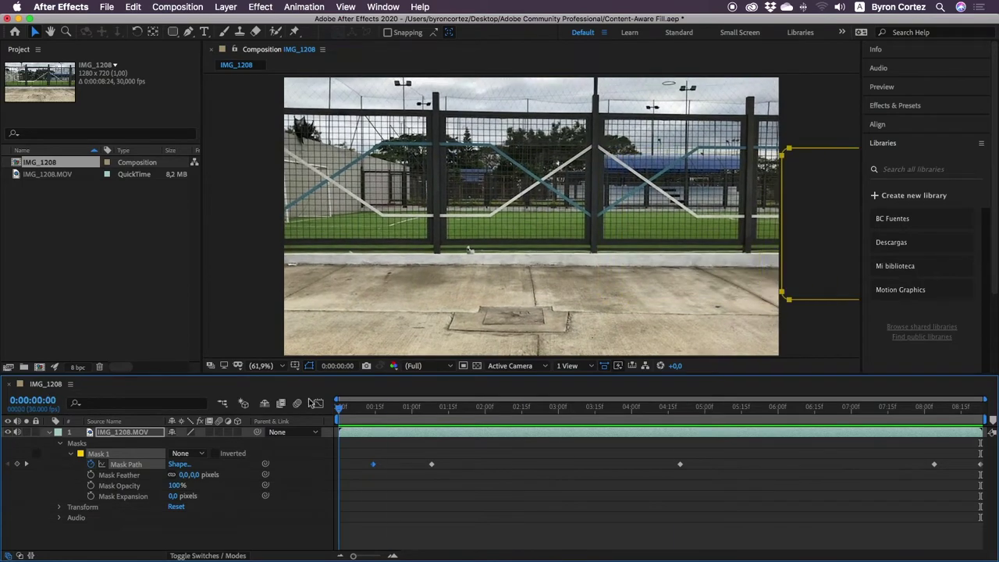
{"action": "left_click", "coordinate": [529, 446]}
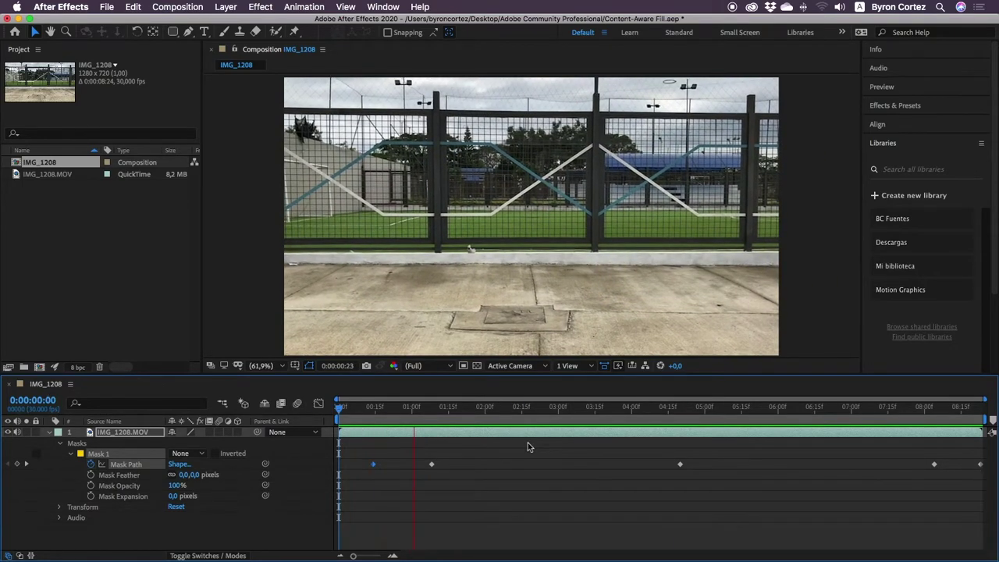
{"action": "key", "text": "space"}
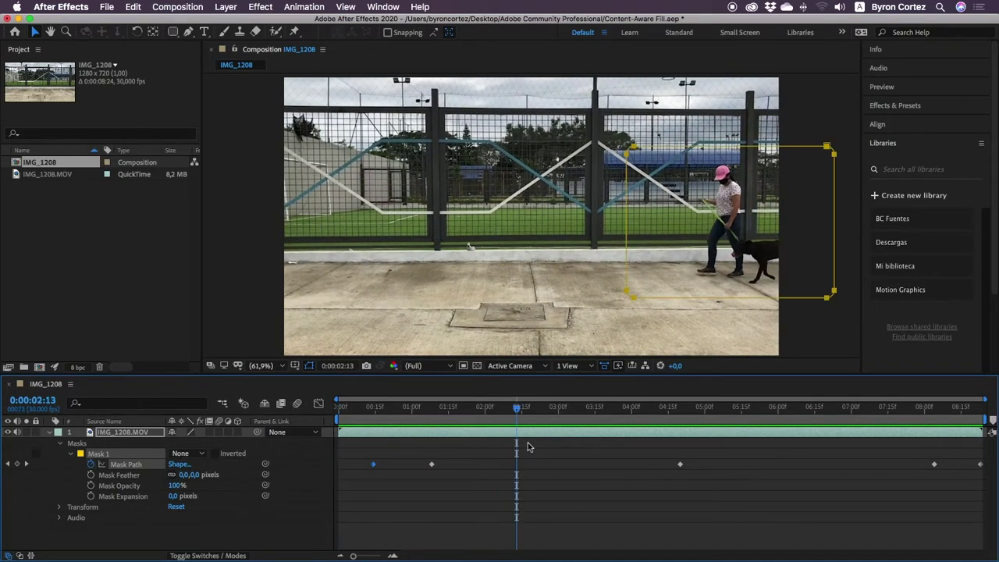
{"action": "mouse_move", "coordinate": [521, 408]}
{"action": "left_mouse_down"}
{"action": "mouse_move", "coordinate": [769, 409]}
{"action": "mouse_move", "coordinate": [707, 418]}
{"action": "mouse_move", "coordinate": [587, 411]}
{"action": "left_mouse_up"}
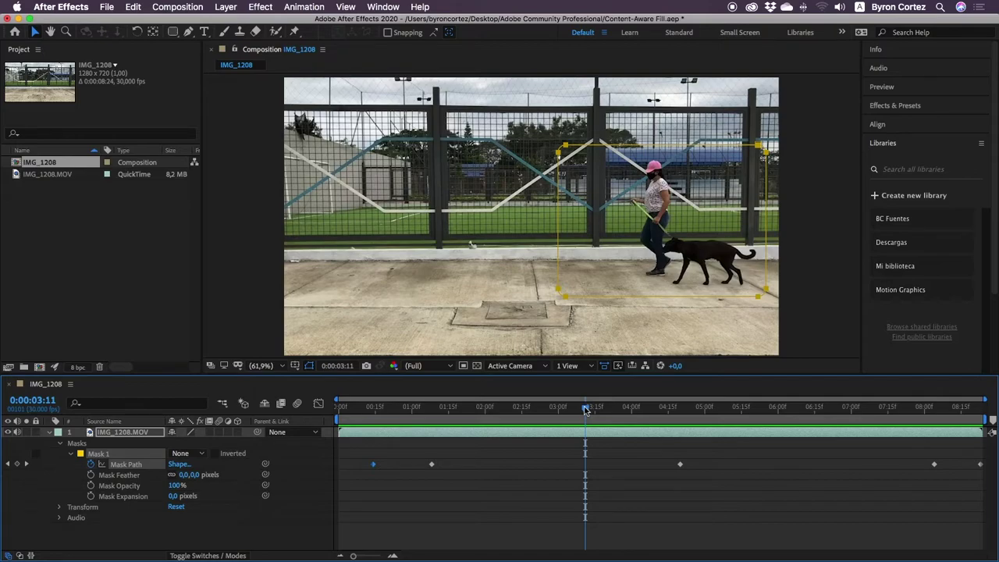
- Collapse Libraries and undock the Content-Aware Fill panel as a floating window
{"action": "left_click", "coordinate": [898, 144]}
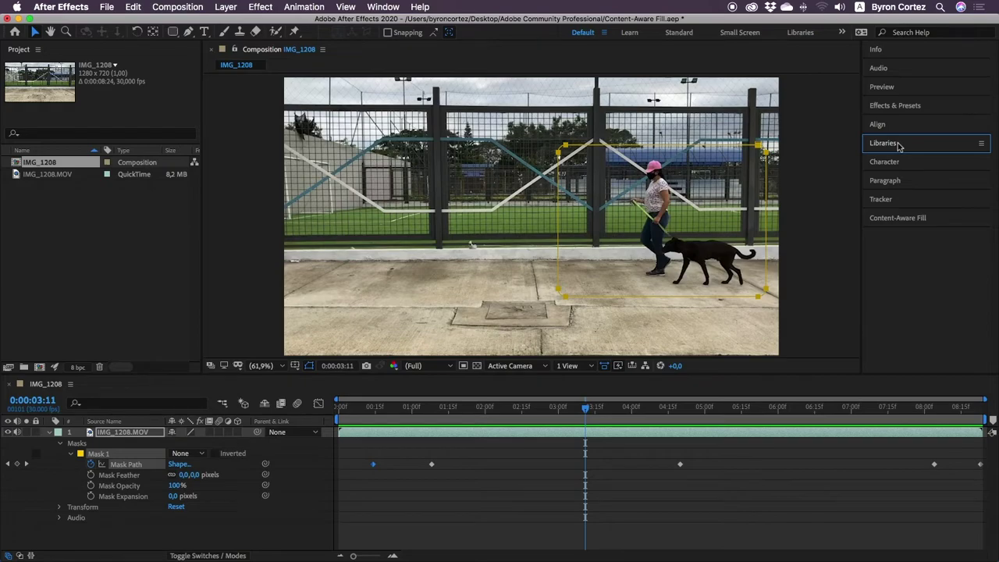
{"action": "left_click", "coordinate": [898, 218]}
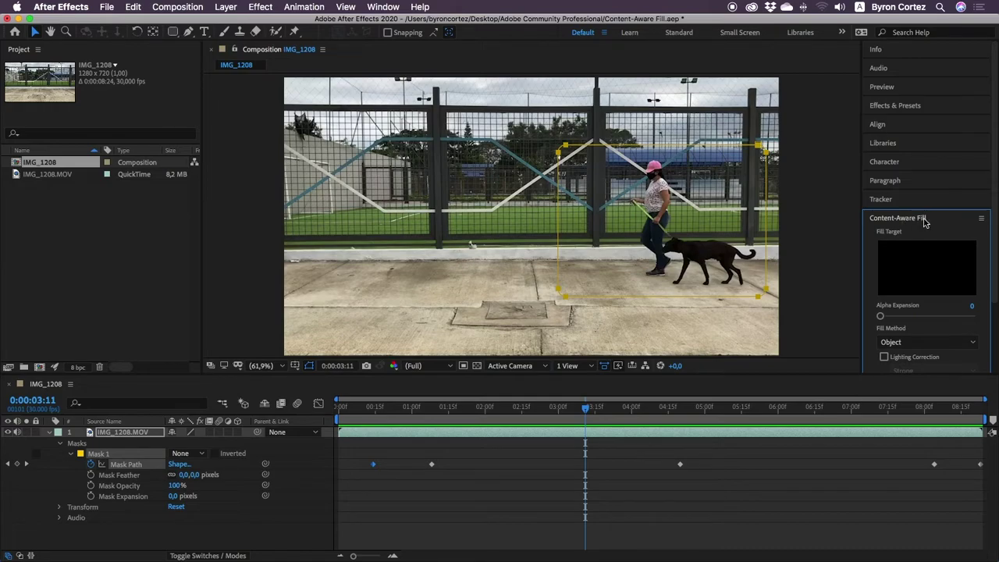
{"action": "left_click", "coordinate": [910, 221]}
{"action": "left_click_drag", "start_coordinate": [910, 222], "coordinate": [808, 88]}
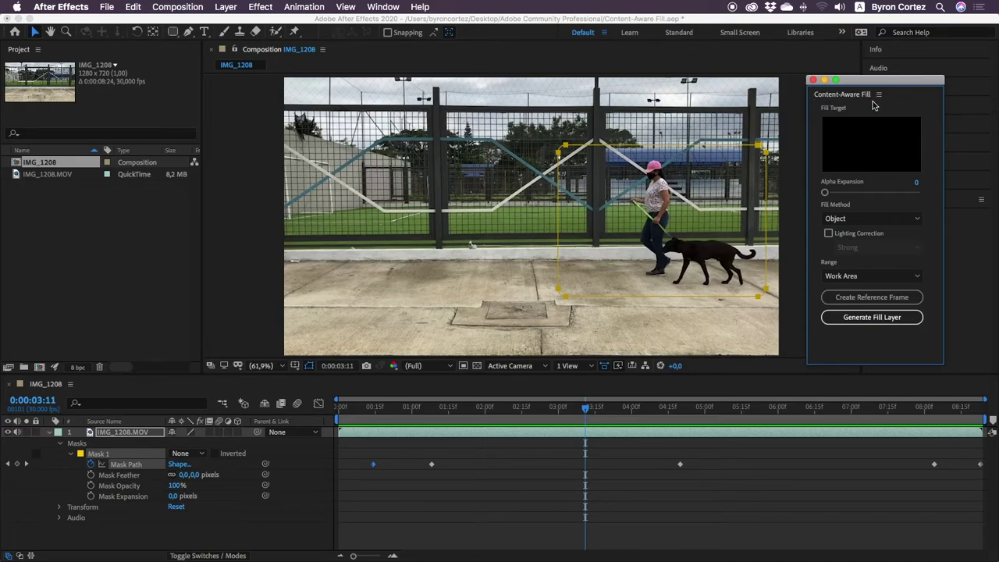
{"action": "left_click", "coordinate": [202, 455]}
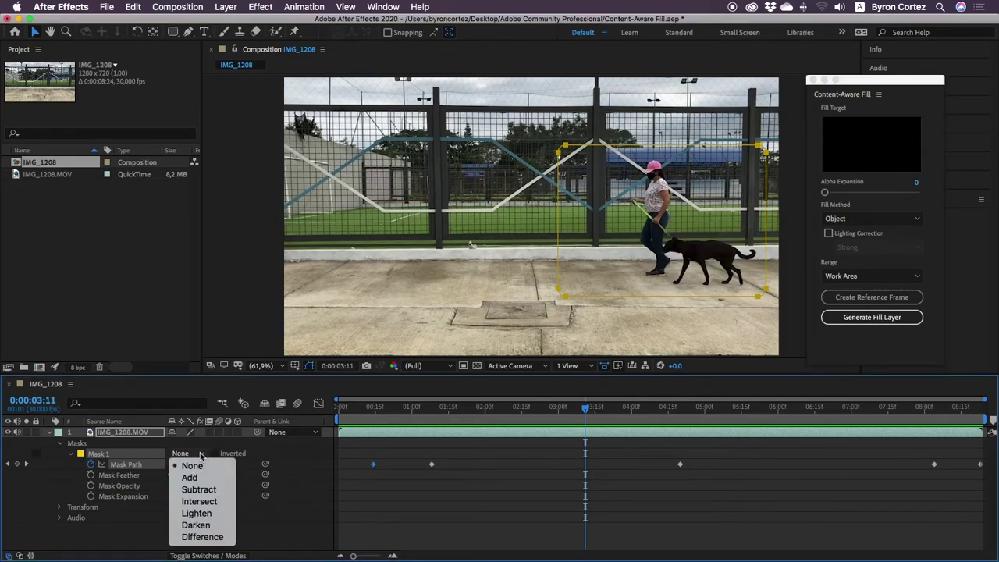
- Set Mask 1 to Subtract, show the transparency grid, and raise Alpha Expansion to 51
{"action": "left_click", "coordinate": [199, 489]}
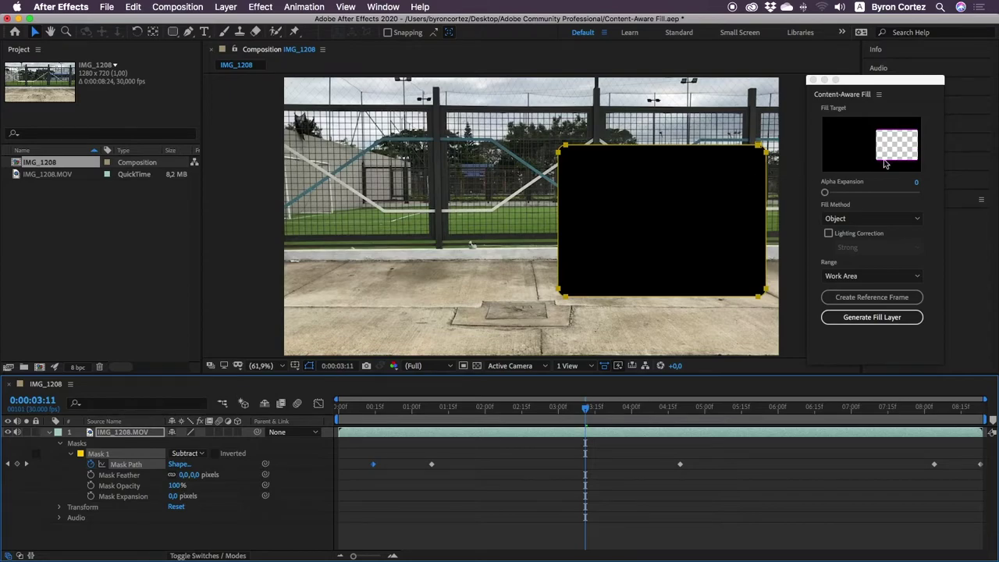
{"action": "left_click", "coordinate": [478, 368]}
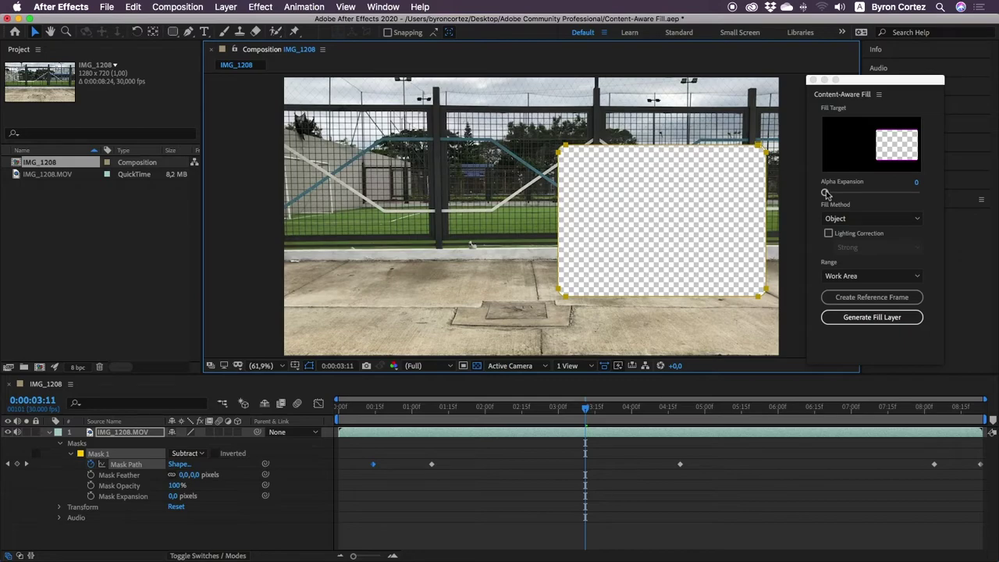
{"action": "left_click_drag", "start_coordinate": [825, 194], "coordinate": [902, 196]}
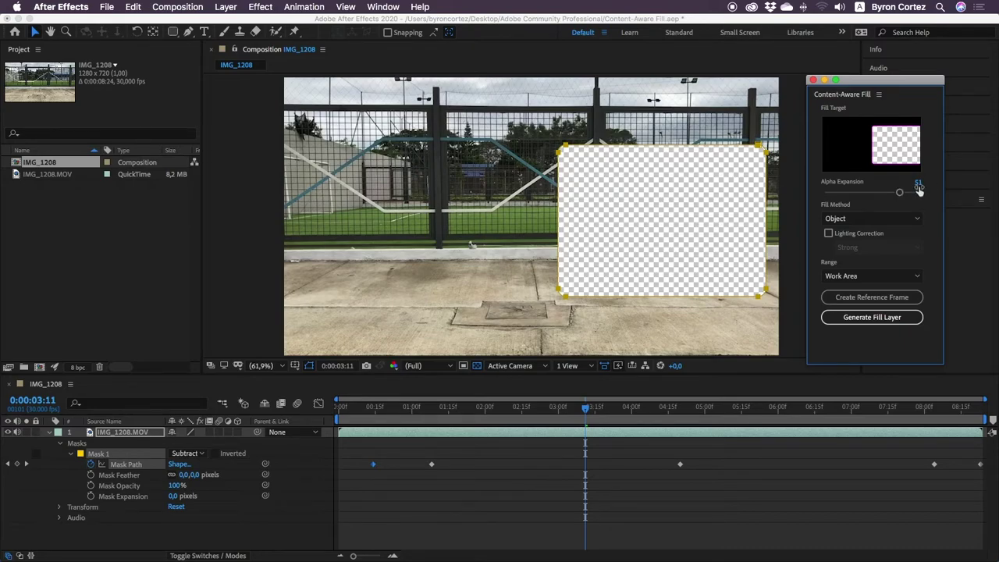
- Reset Alpha Expansion to 0, keep the Object fill method, and generate the fill layer
{"action": "left_click_drag", "start_coordinate": [899, 193], "coordinate": [809, 194]}
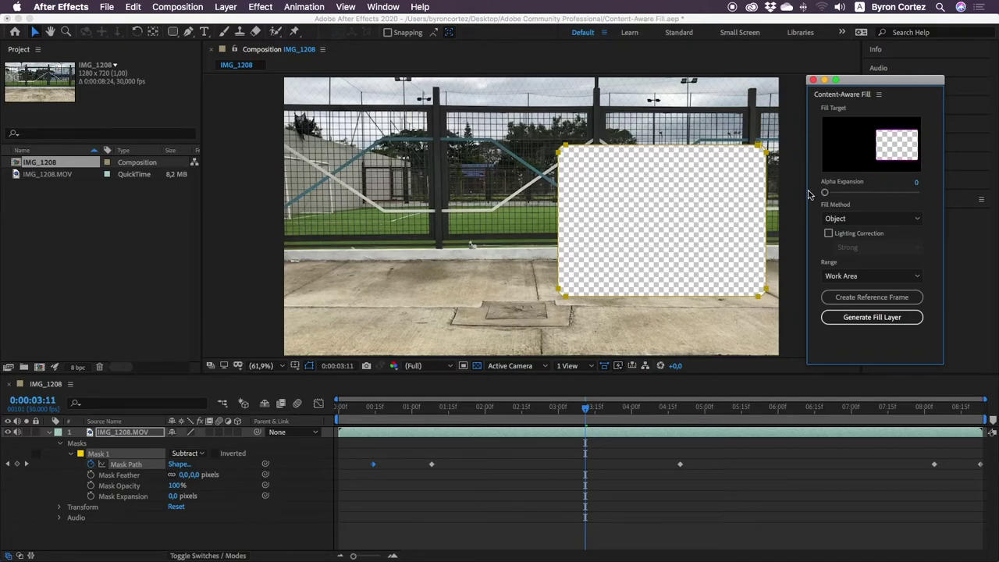
{"action": "left_click", "coordinate": [920, 218]}
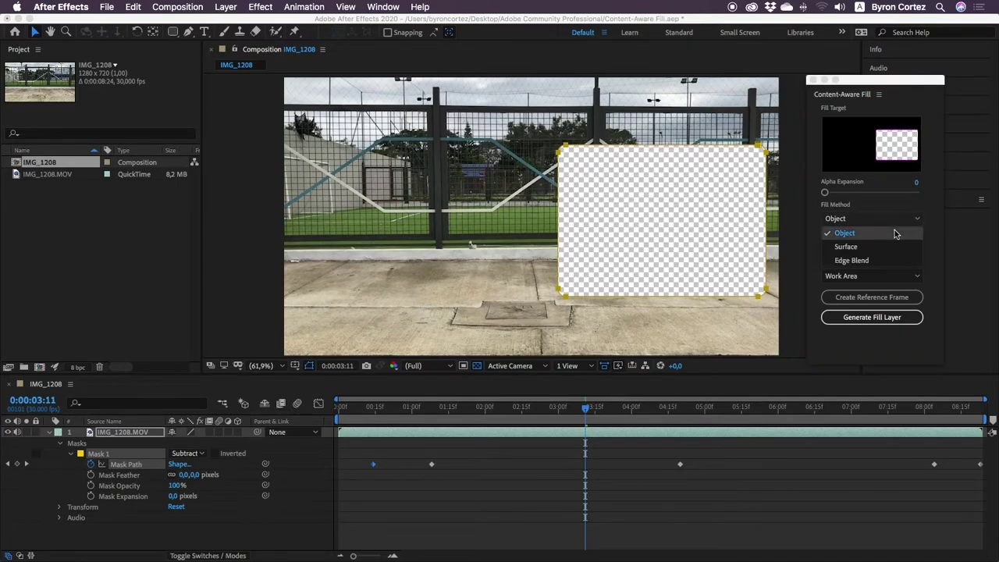
{"action": "left_click", "coordinate": [892, 234]}
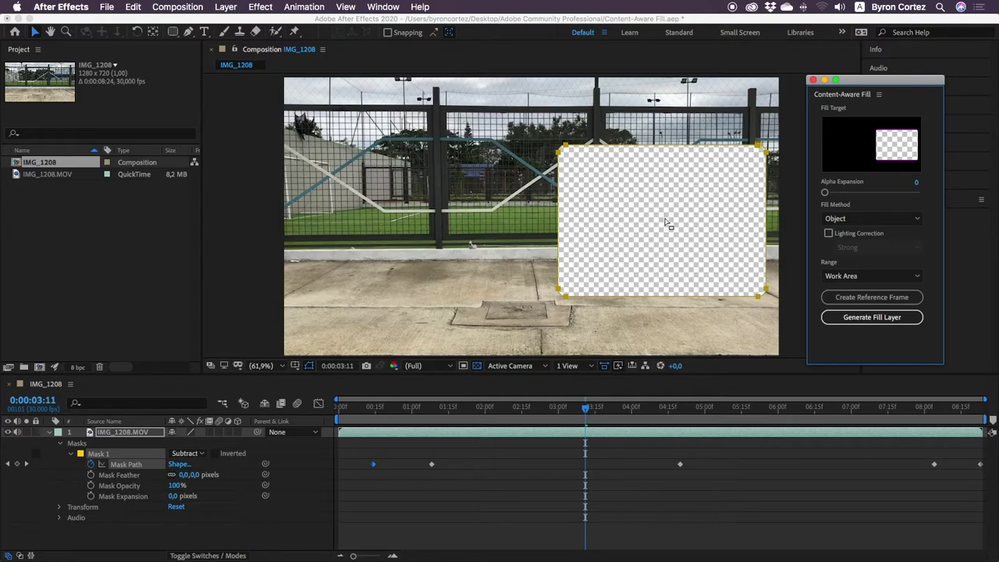
{"action": "left_click", "coordinate": [916, 318]}
- Run the fill analysis, then play the cleaned footage from the start
{"action": "left_click", "coordinate": [916, 317]}
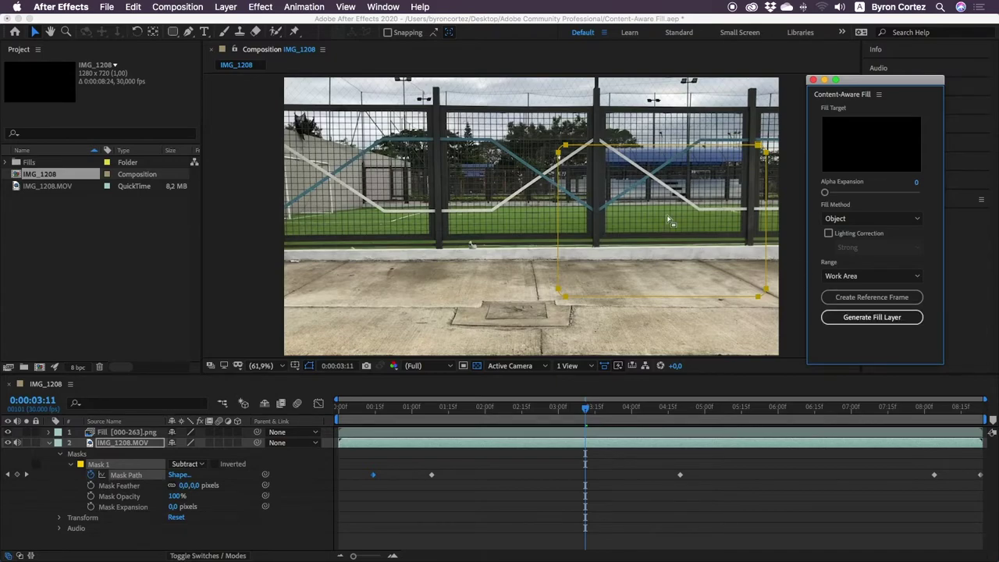
{"action": "left_click", "coordinate": [342, 407]}
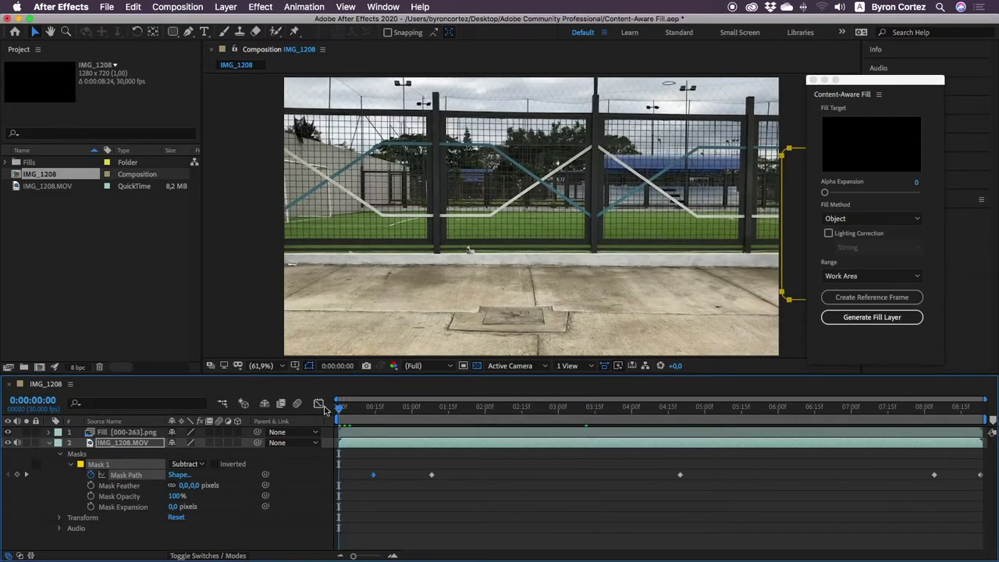
{"action": "key", "text": "space"}
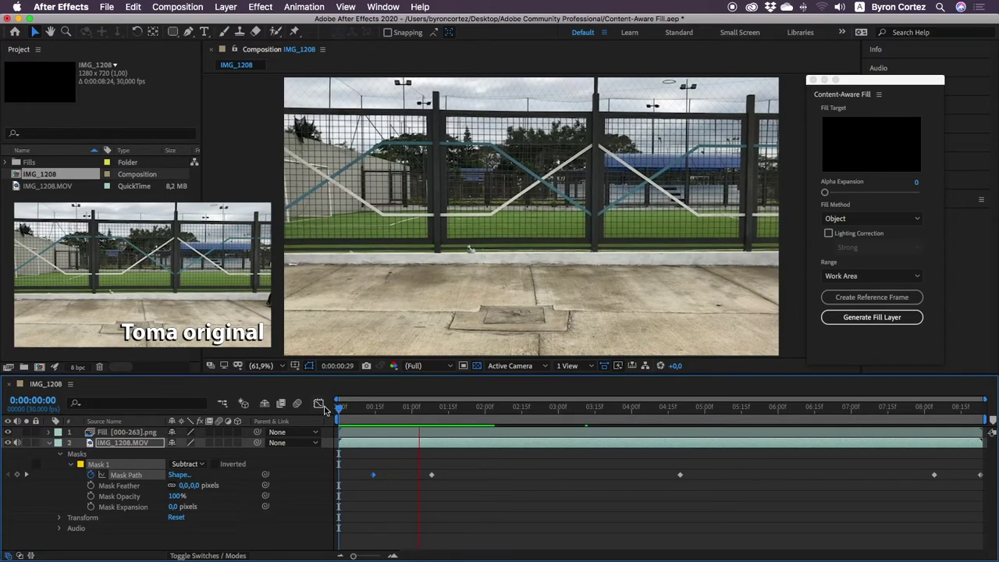